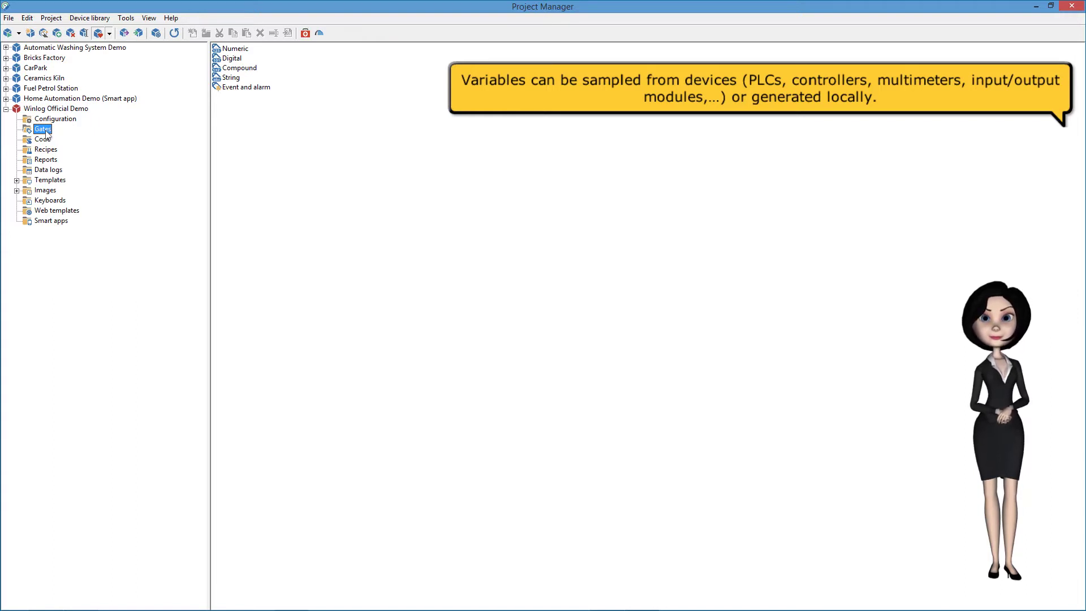
Check the 101Temp numeric gate's sampling, conversion and conversion-factor settings, then close its dialog.
{"action": "left_click", "coordinate": [234, 49]}
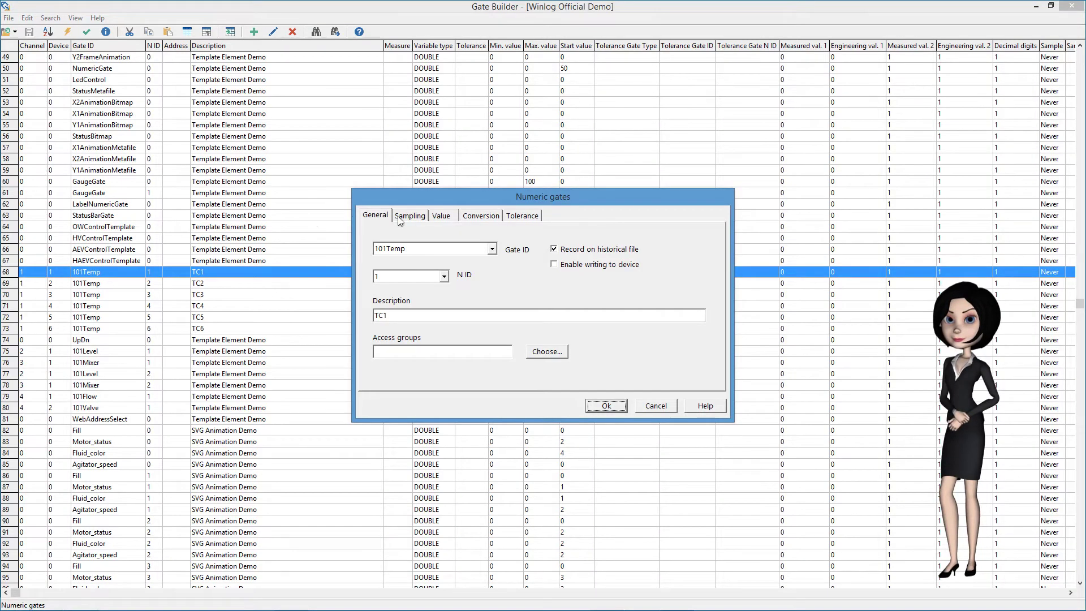
{"action": "left_click", "coordinate": [410, 216]}
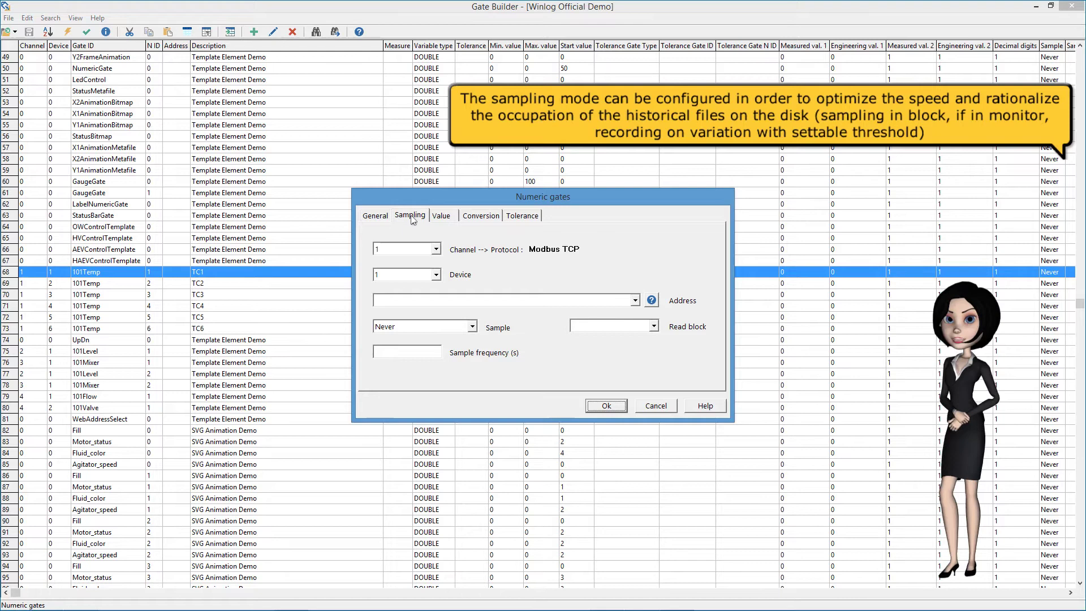
{"action": "left_click", "coordinate": [441, 216]}
{"action": "left_click", "coordinate": [482, 215]}
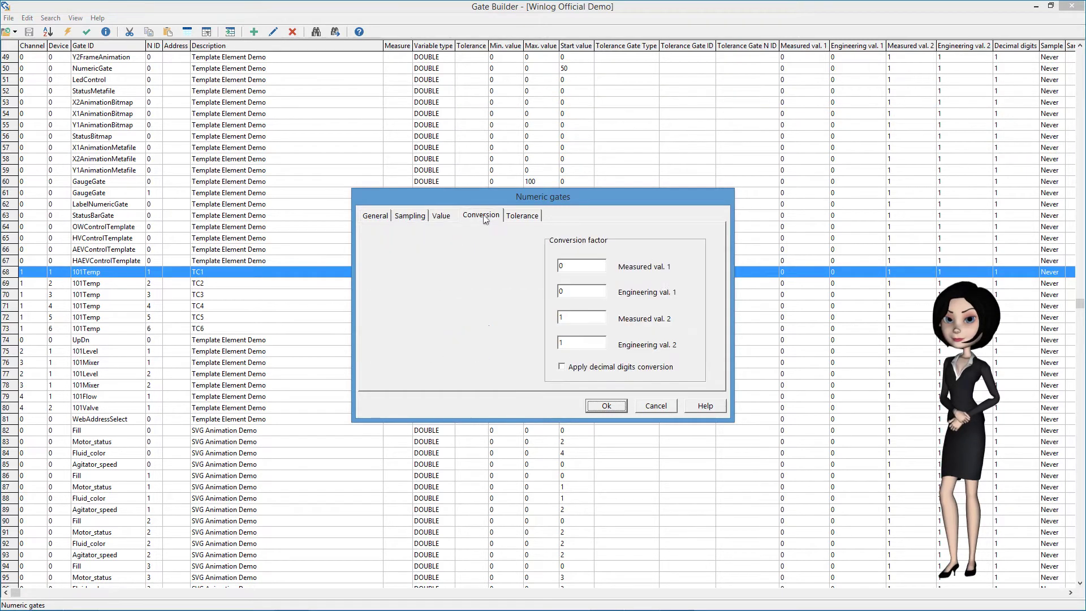
{"action": "left_click", "coordinate": [606, 407]}
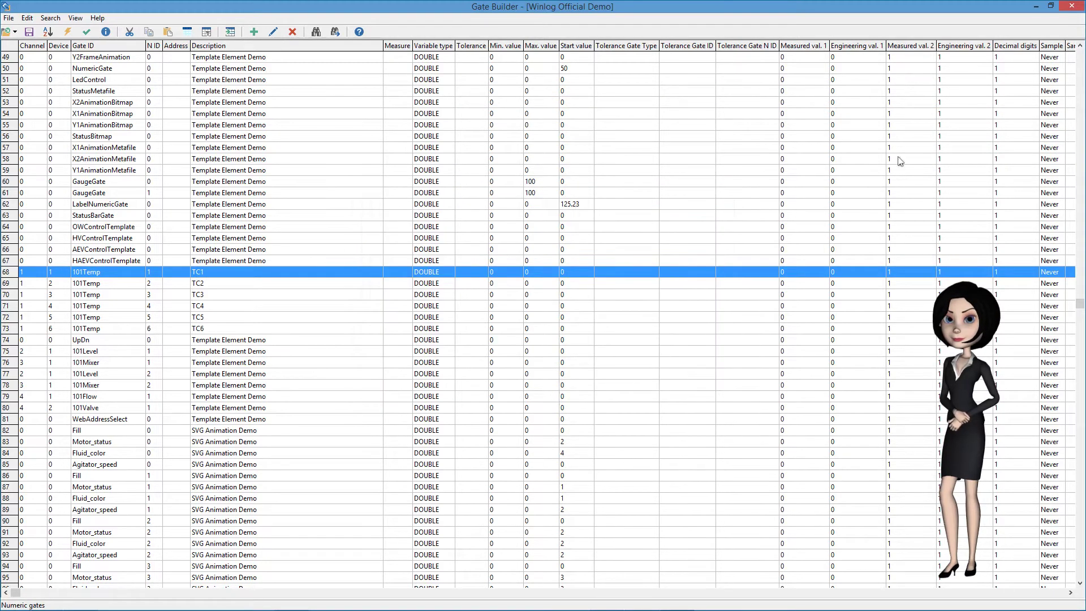
Close Gate Builder and open the SVG Process Simulation template for editing.
{"action": "left_click", "coordinate": [1071, 6]}
{"action": "left_click", "coordinate": [85, 242]}
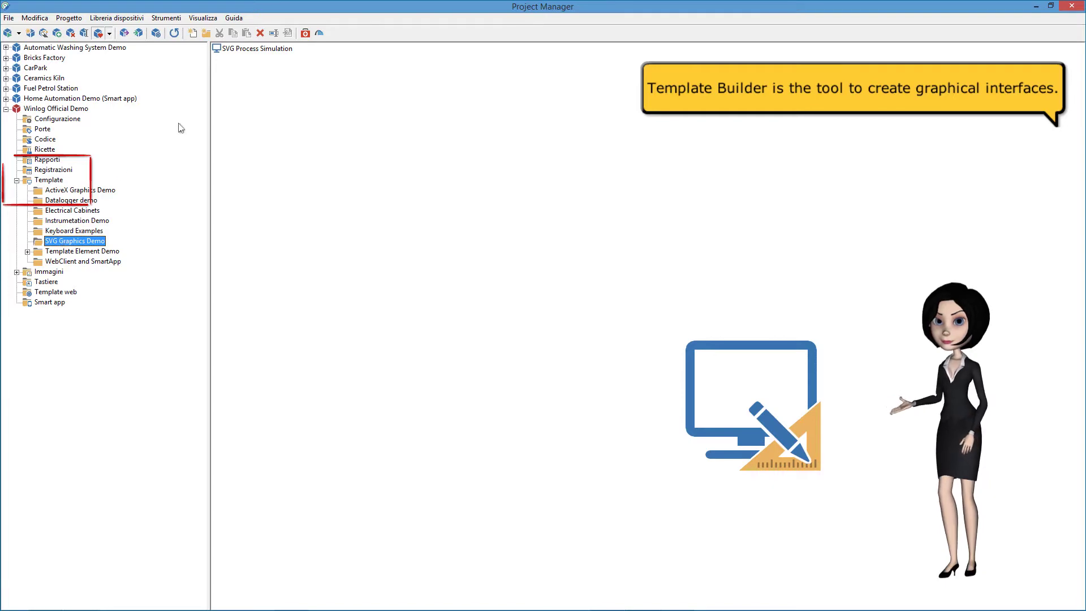
{"action": "left_click", "coordinate": [265, 50]}
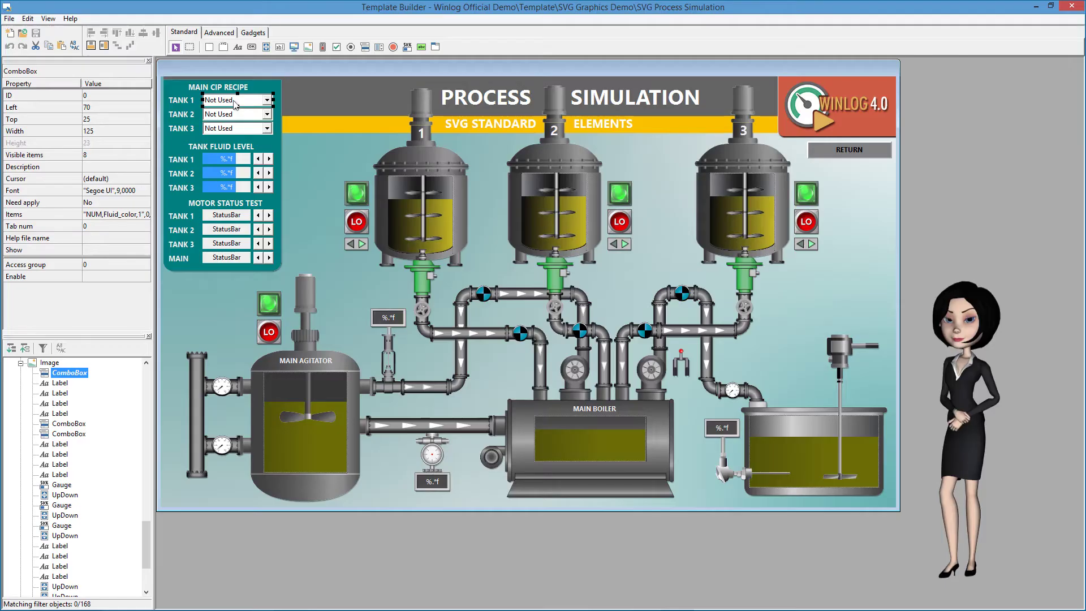
{"action": "left_click", "coordinate": [230, 162]}
Select the tank 1 picture and show its image states.
{"action": "left_click", "coordinate": [227, 218]}
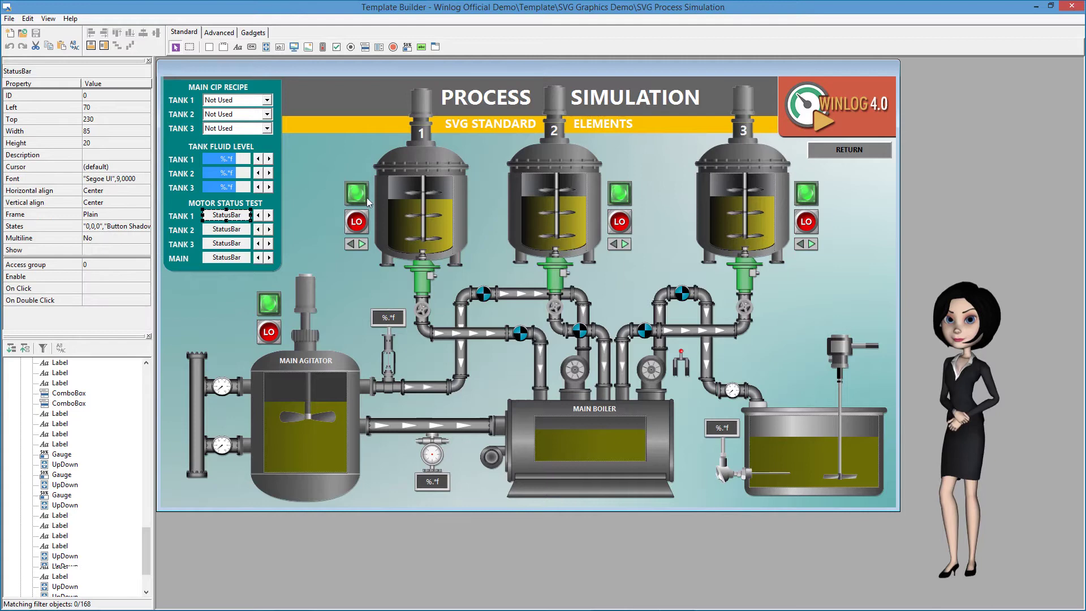
{"action": "left_click", "coordinate": [406, 198]}
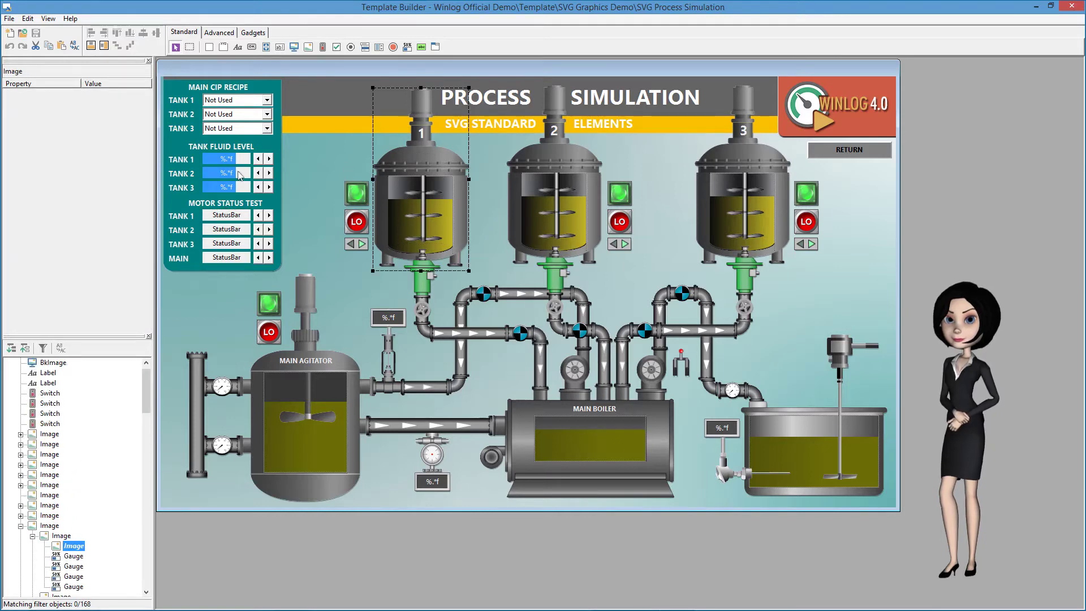
{"action": "left_click", "coordinate": [147, 180]}
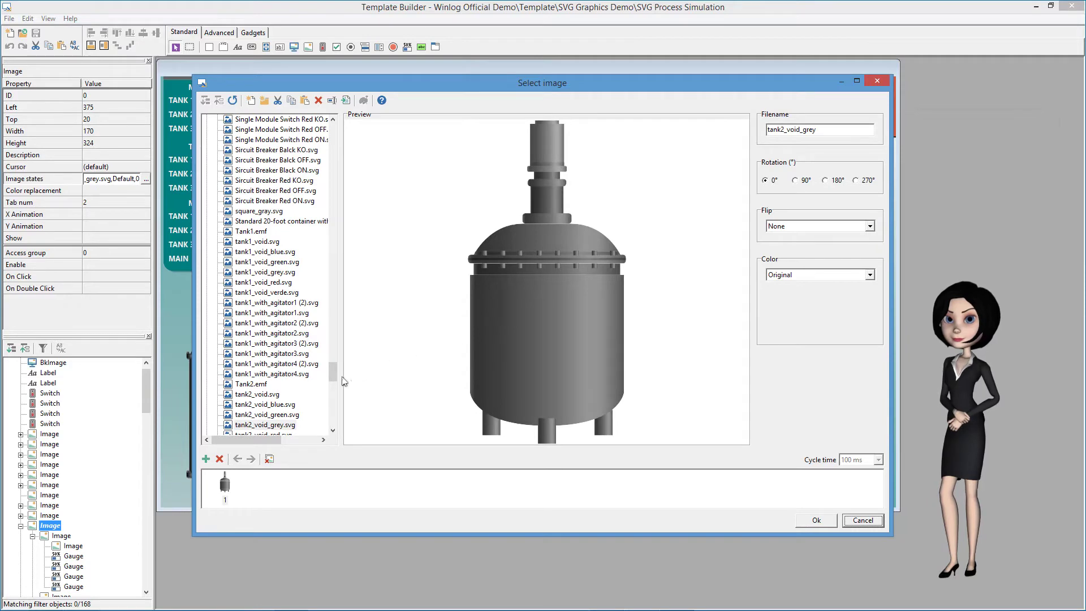
{"action": "scroll", "coordinate": [336, 384], "scroll_direction": "down", "scroll_amount": 10}
Look through the Boilers and Chemical library folders, then cancel the image picker and image states.
{"action": "left_click", "coordinate": [207, 426]}
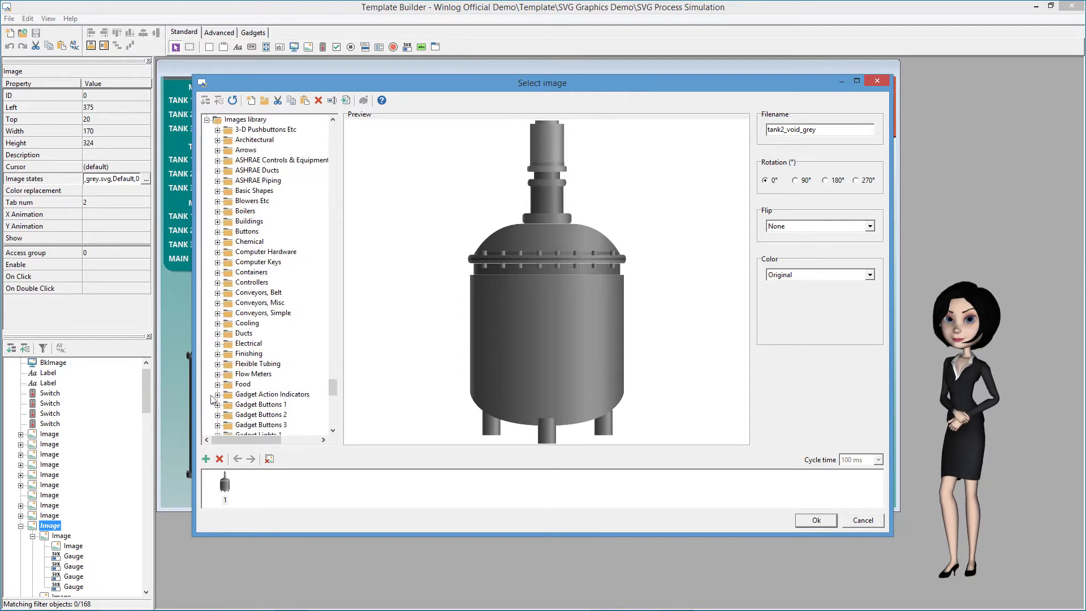
{"action": "left_click", "coordinate": [242, 211]}
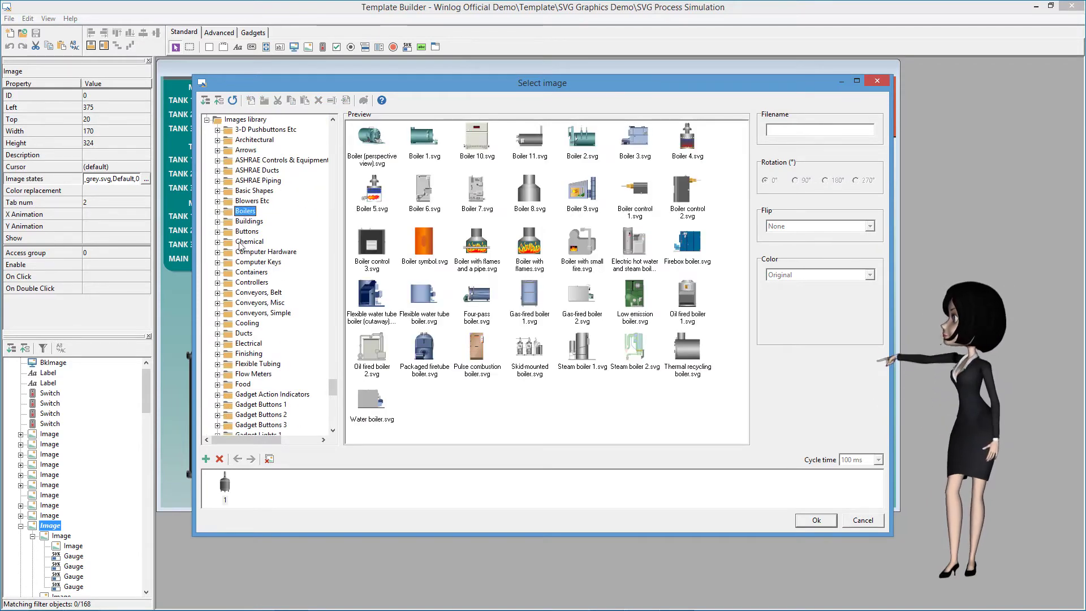
{"action": "left_click", "coordinate": [242, 242]}
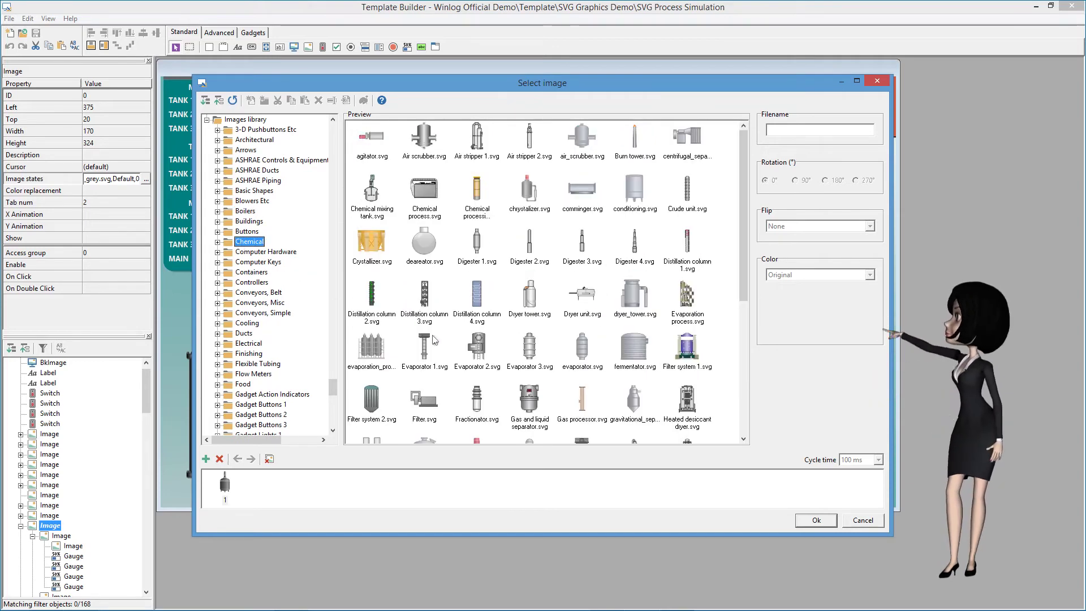
{"action": "left_click", "coordinate": [810, 519]}
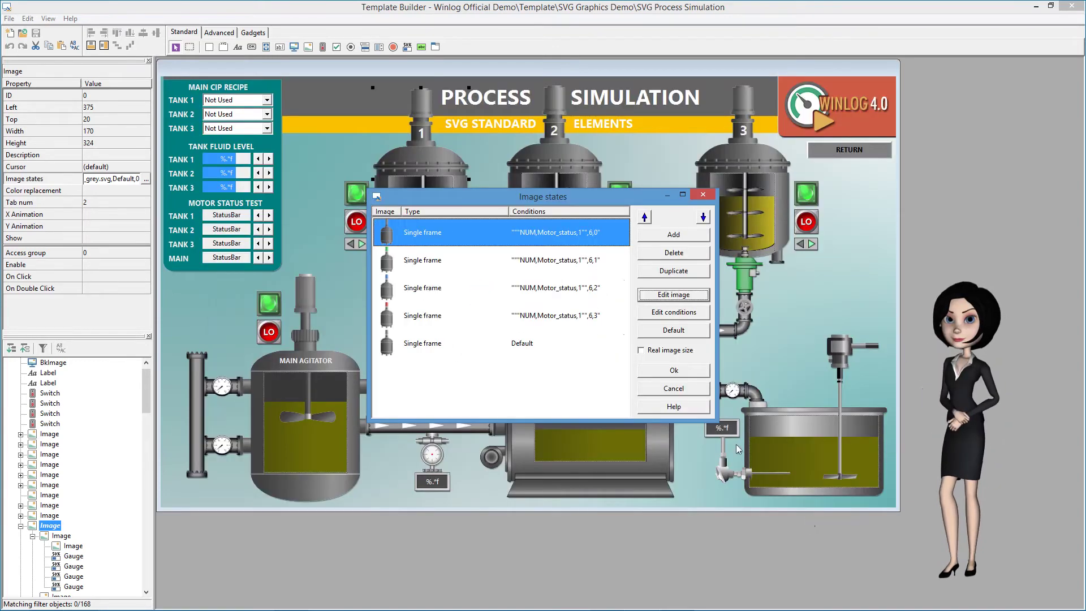
{"action": "left_click", "coordinate": [677, 386]}
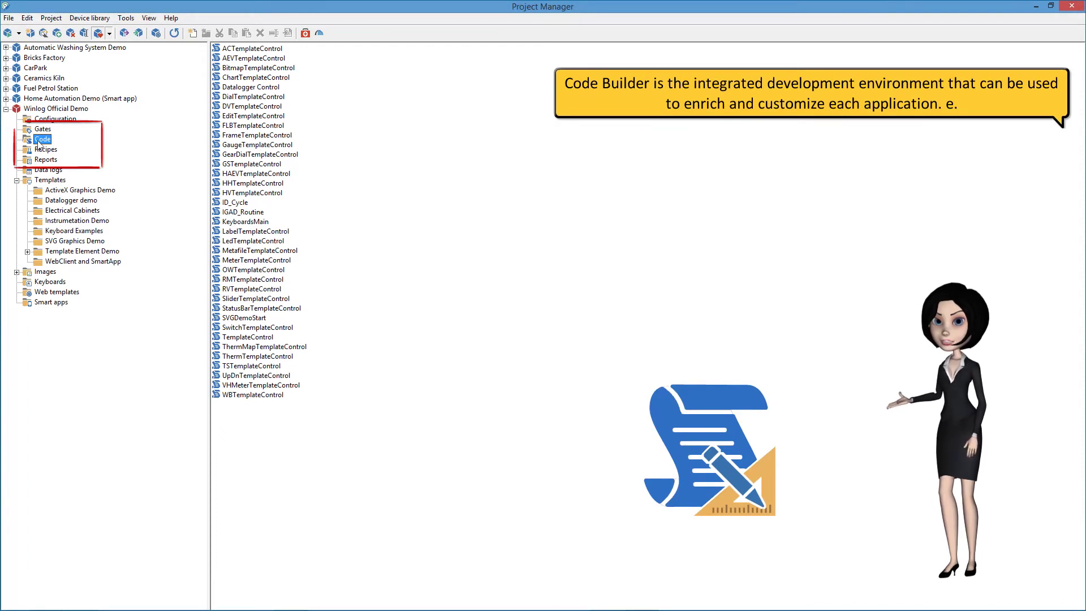
{"action": "left_click", "coordinate": [235, 202]}
{"action": "double_click", "coordinate": [235, 202]}
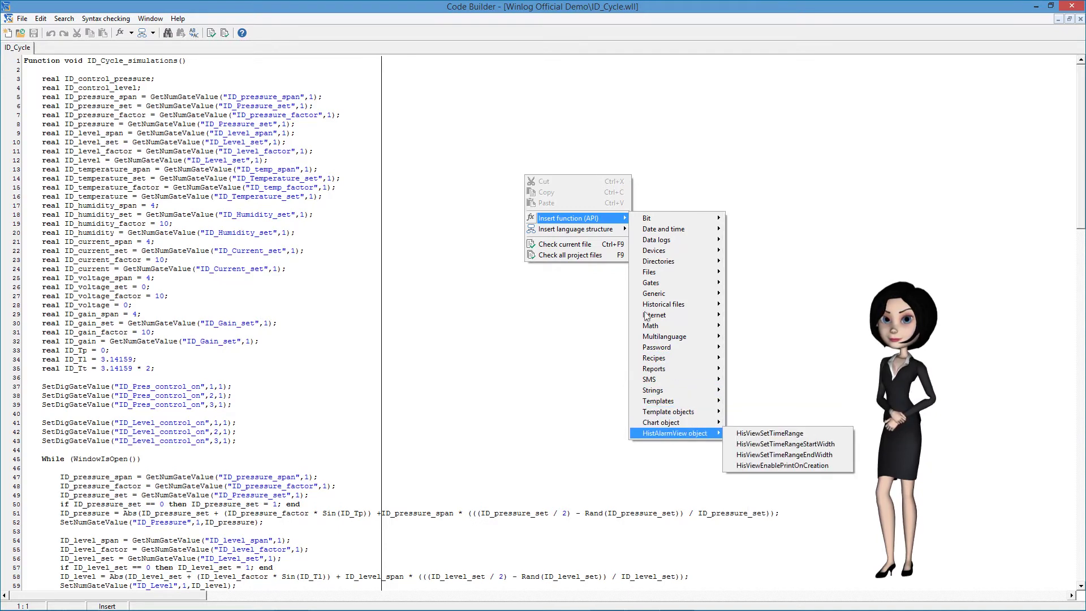
{"action": "mouse_move", "coordinate": [575, 229]}
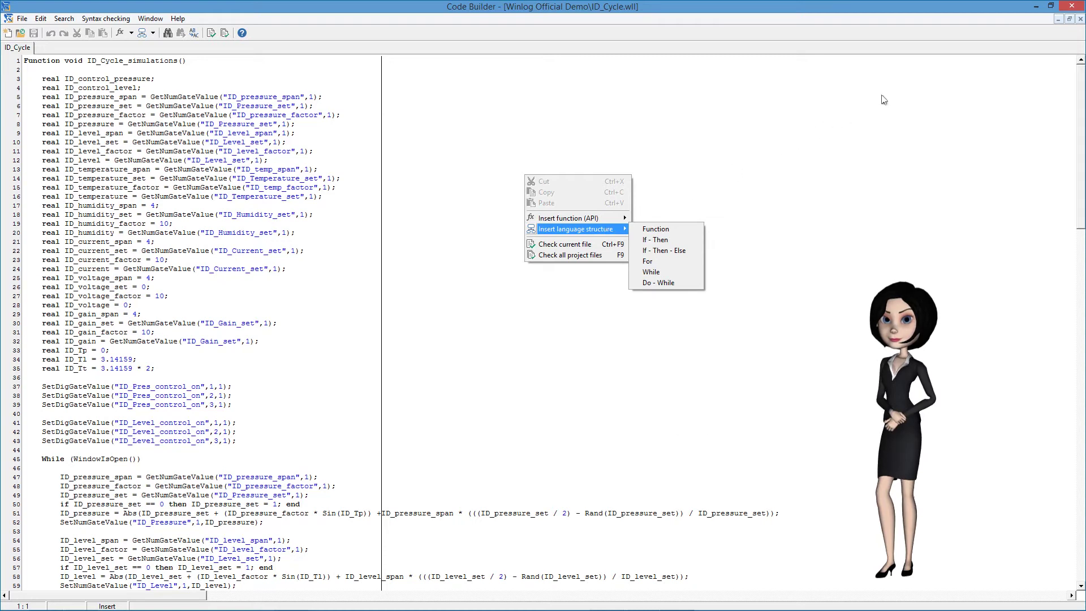
{"action": "left_click", "coordinate": [1071, 6]}
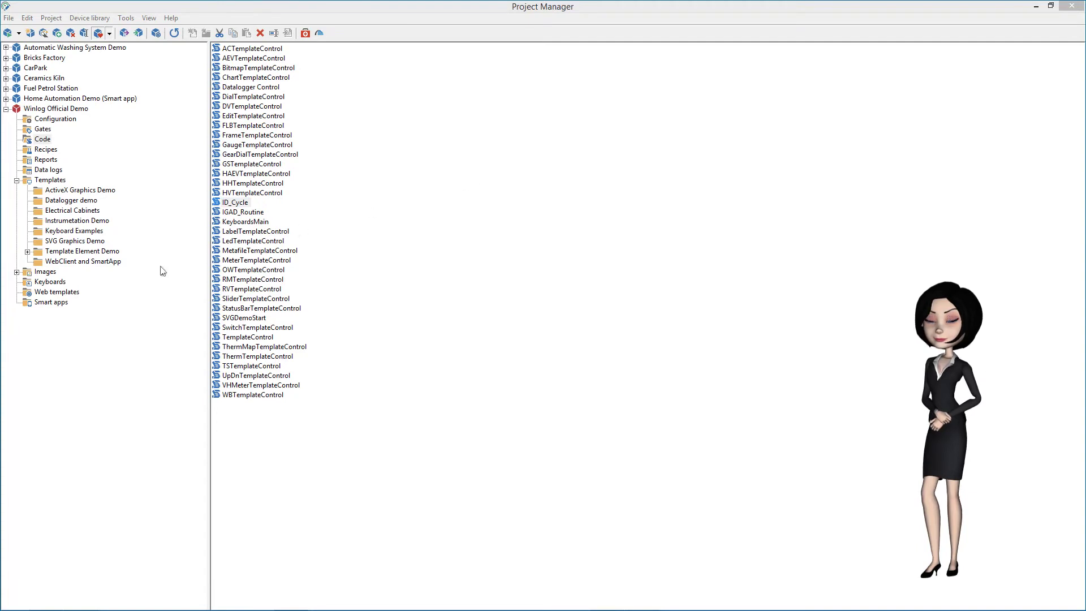
List the project's smart apps and open Default in Smart App Builder.
{"action": "left_click", "coordinate": [47, 302]}
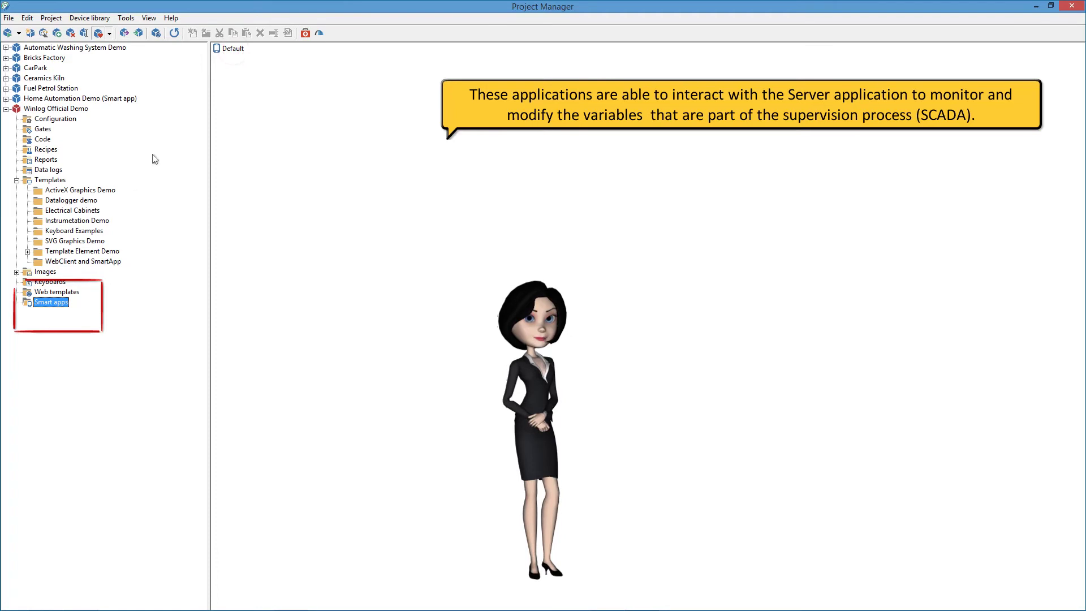
{"action": "left_click", "coordinate": [233, 51]}
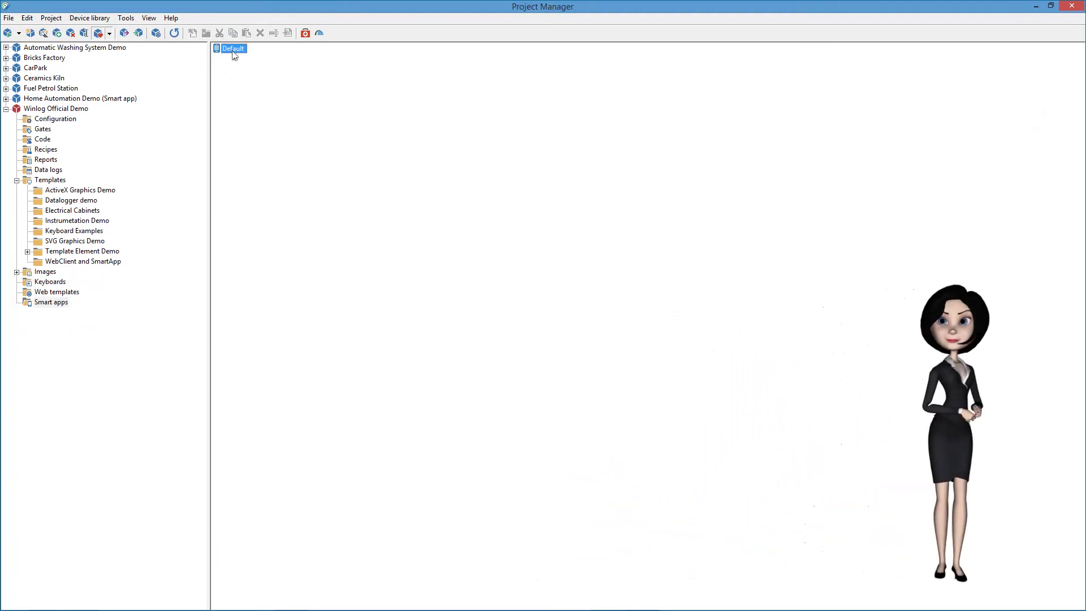
{"action": "double_click", "coordinate": [233, 49]}
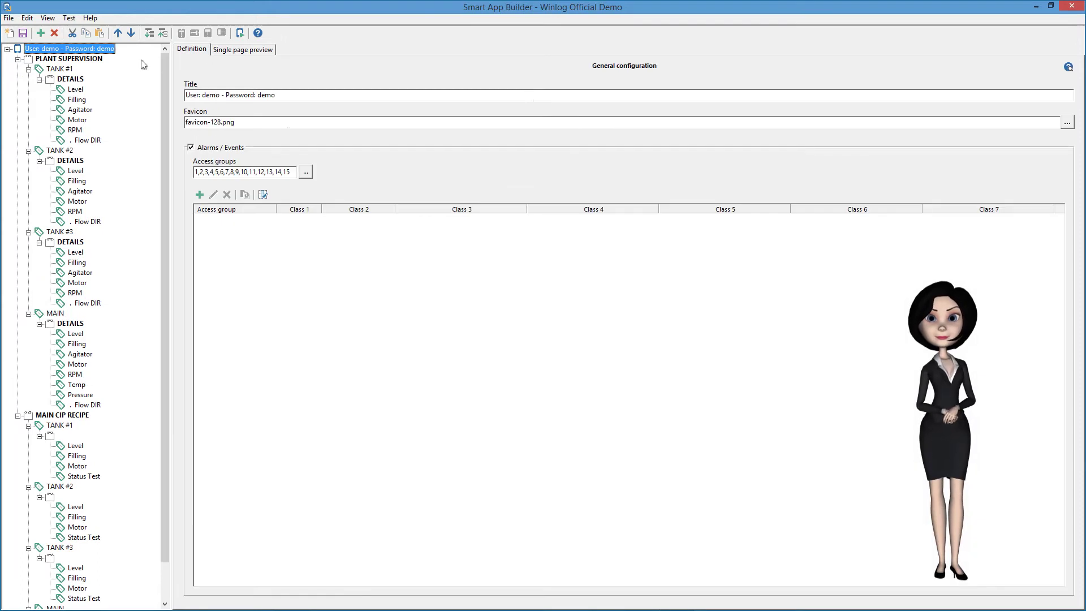
Inspect the Filling element's settings in the app tree.
{"action": "left_click", "coordinate": [75, 89]}
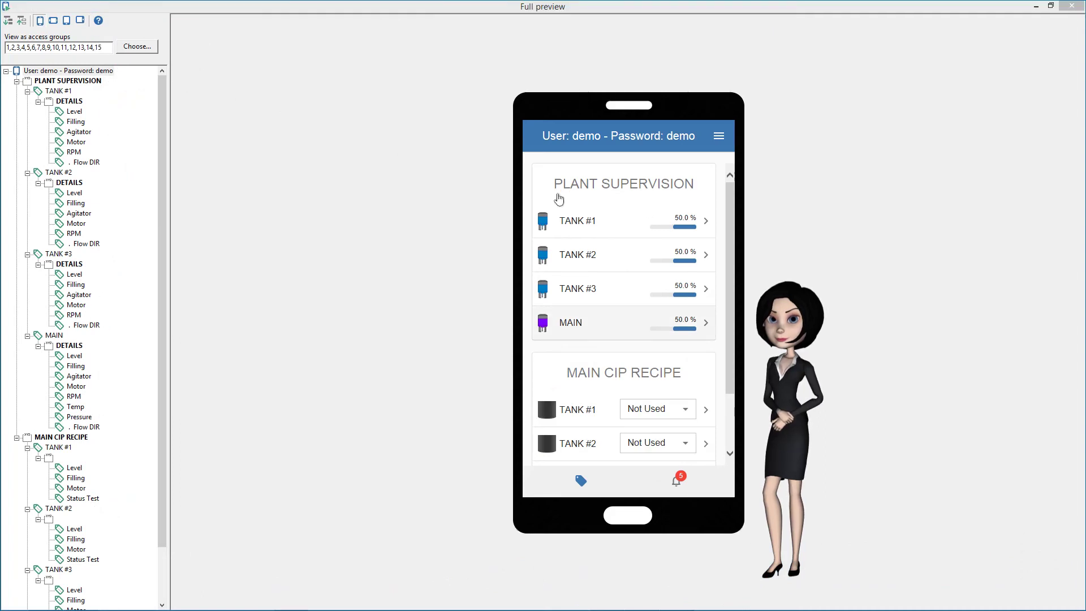
View the TANK #1 details and recipe pages, then switch to landscape phone.
{"action": "left_click", "coordinate": [650, 230]}
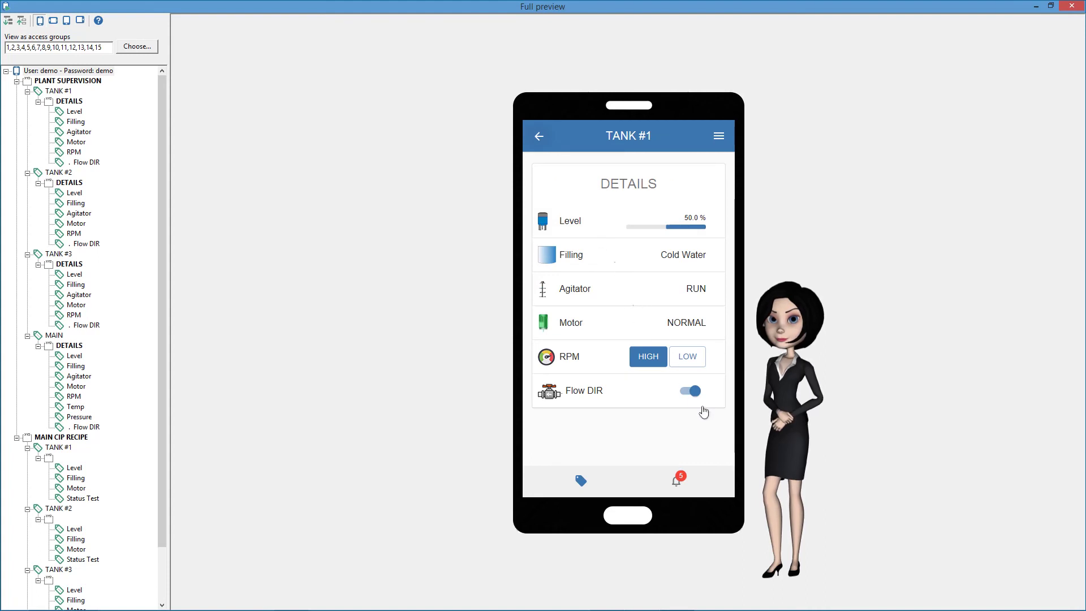
{"action": "left_click", "coordinate": [693, 222]}
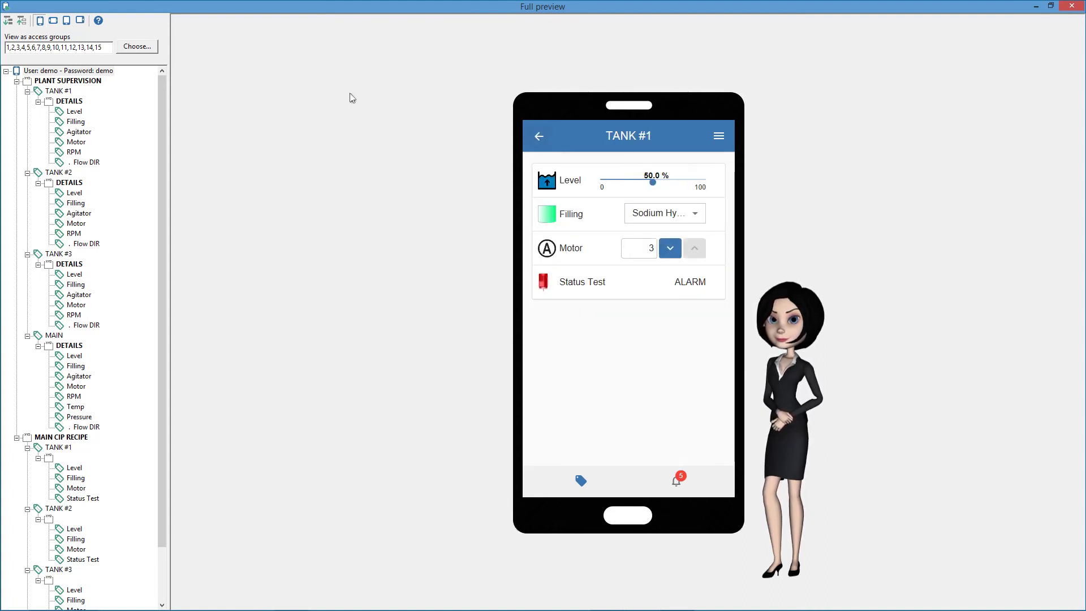
{"action": "left_click", "coordinate": [52, 21]}
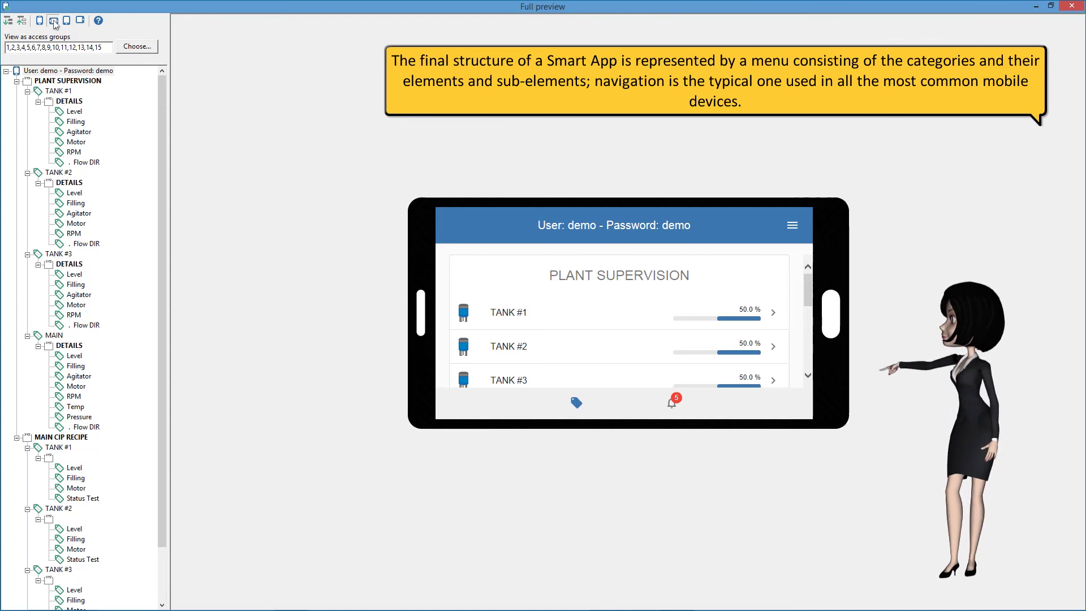
Switch the full preview to a landscape tablet.
{"action": "left_click", "coordinate": [67, 20]}
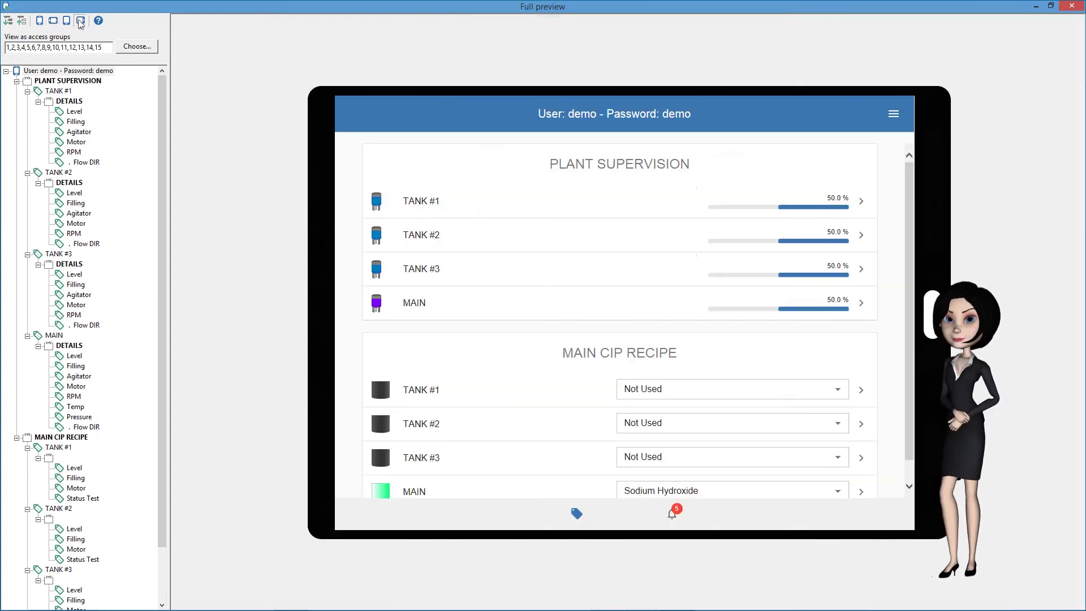